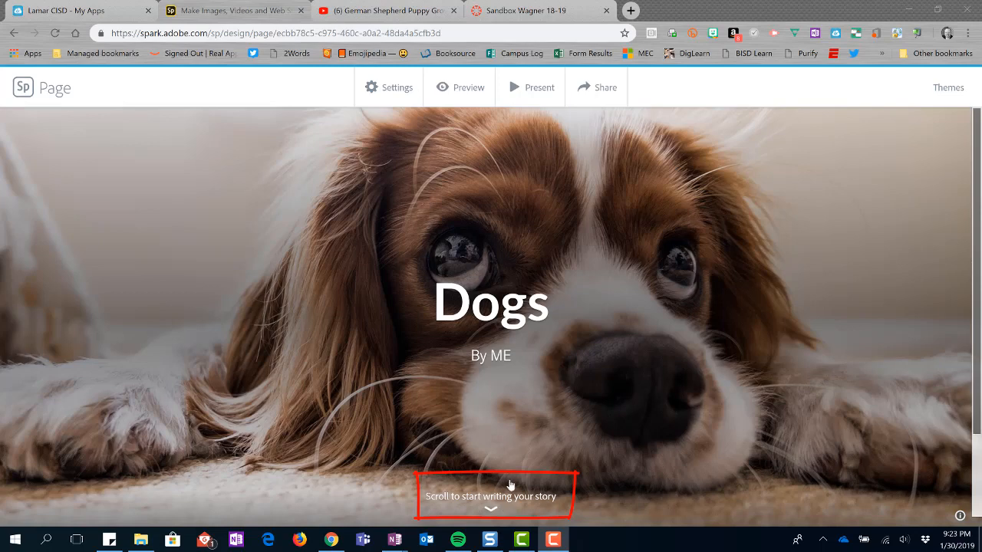
Add a photo block by searching the free photos for "doghouse" and inserting the cartoon doghouse image
scroll(506, 490, "down", 2)
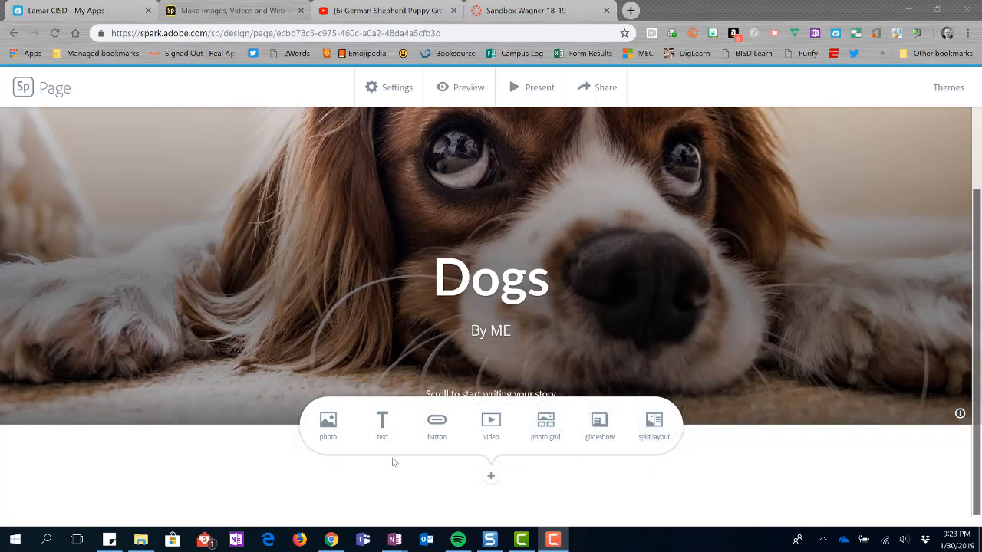
left_click(327, 423)
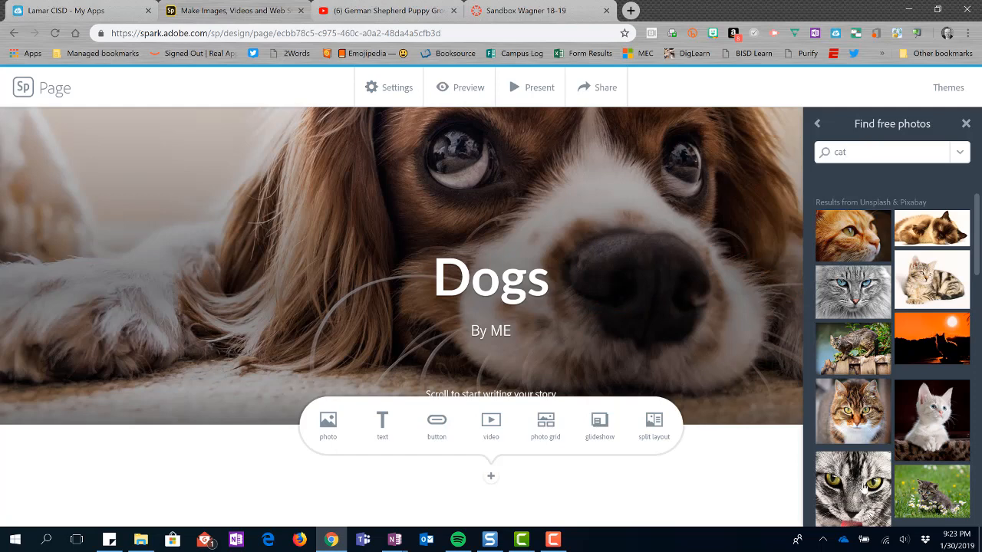
double_click(841, 152)
type("doghouse")
key("Return")
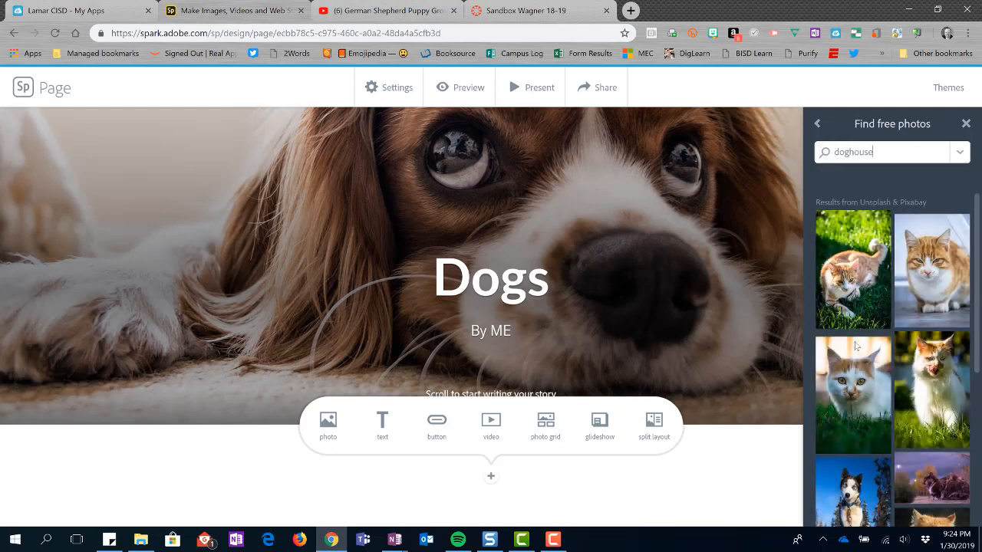
scroll(885, 322, "down", 3)
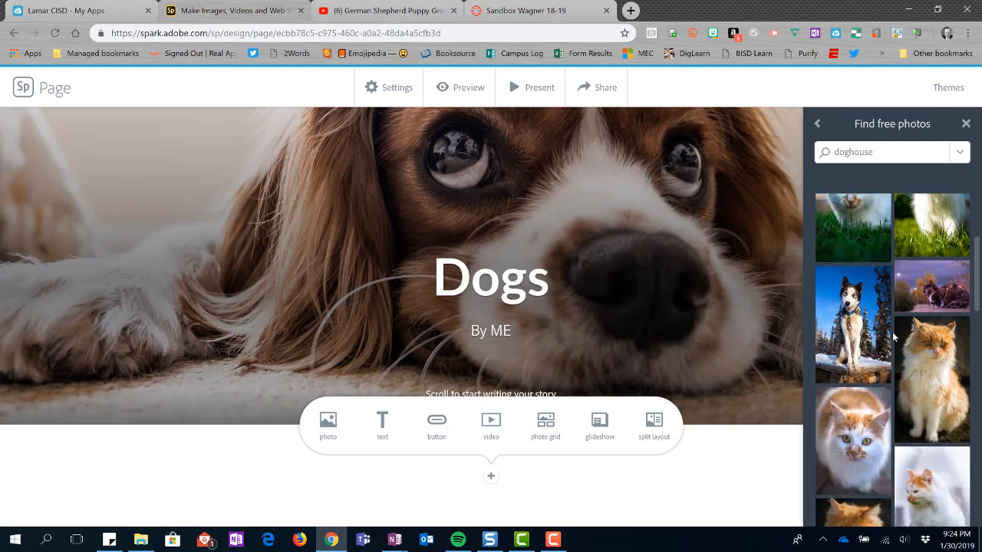
scroll(893, 338, "down", 6)
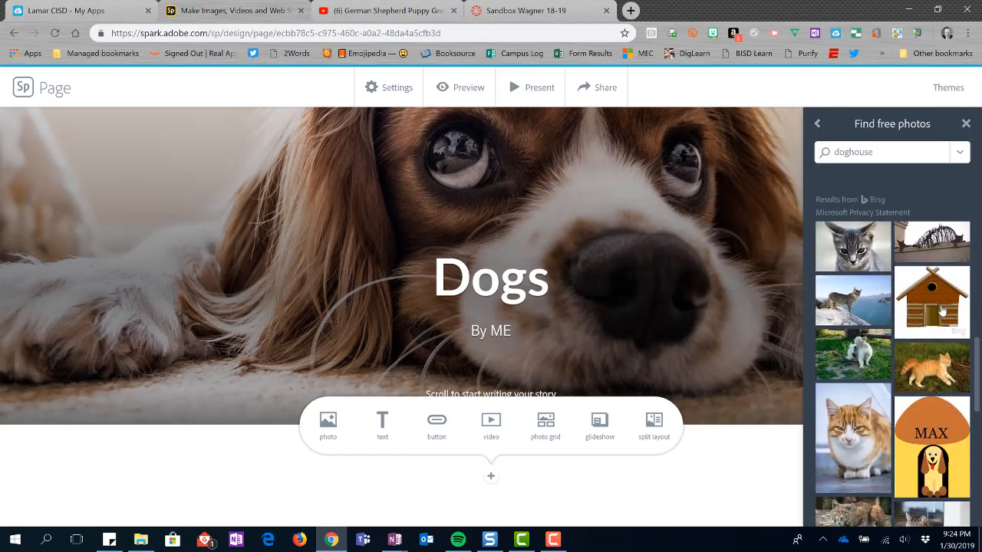
left_click(941, 310)
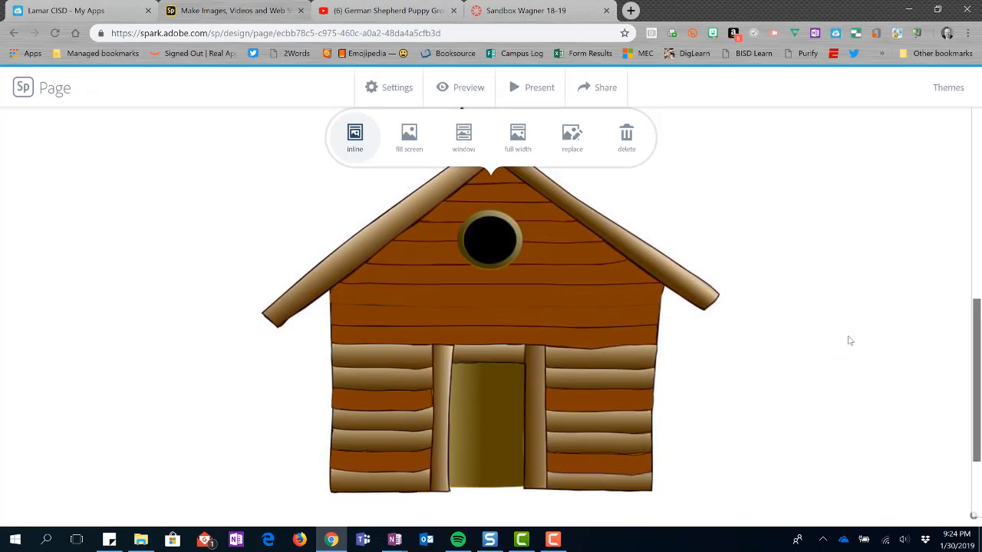
Select the doghouse photo and try its fill screen and window layouts
scroll(850, 340, "up", 3)
scroll(848, 342, "down", 3)
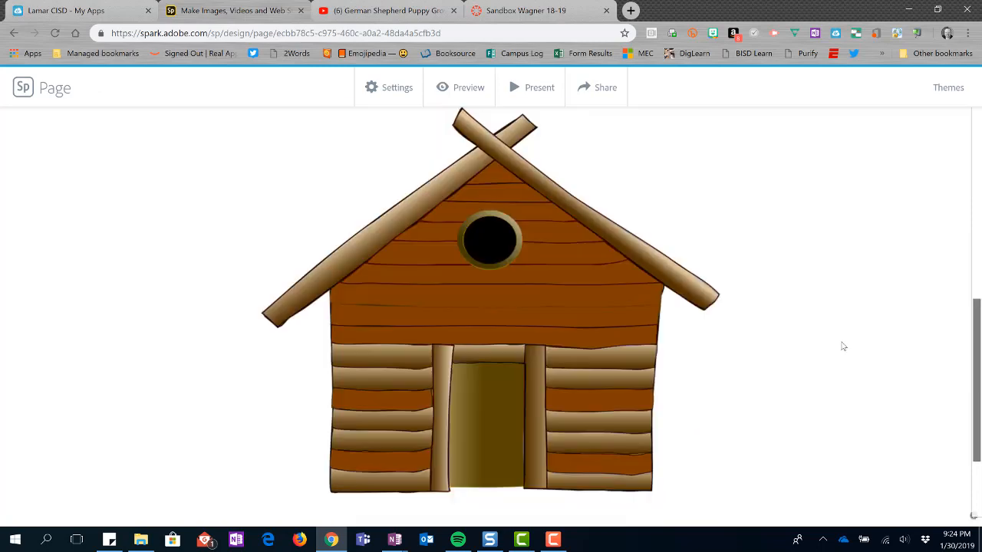
left_click(516, 291)
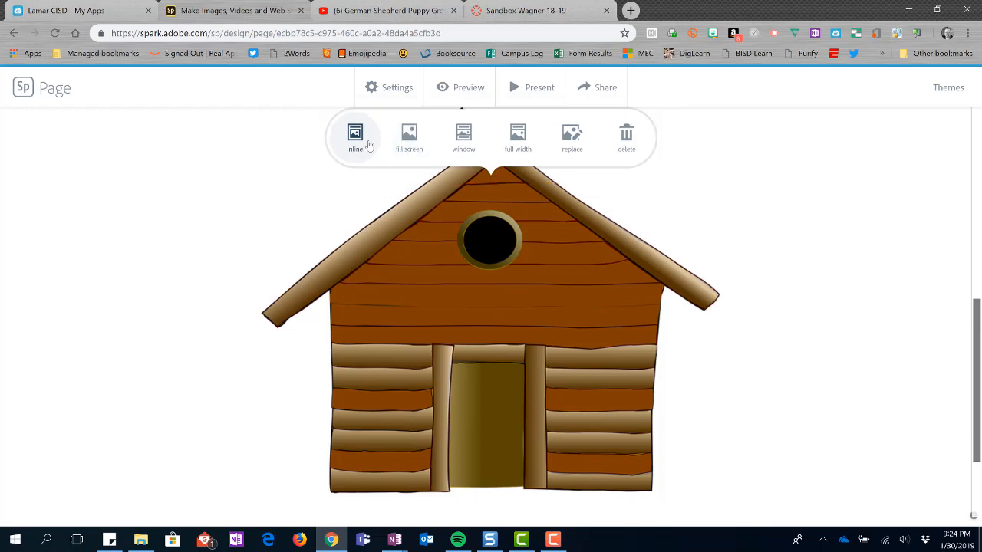
left_click(408, 144)
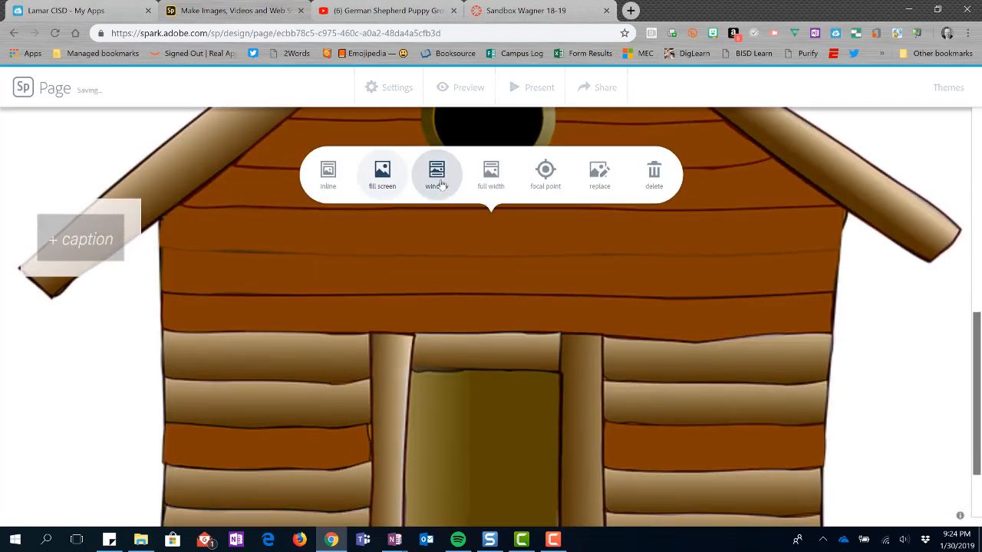
left_click(441, 184)
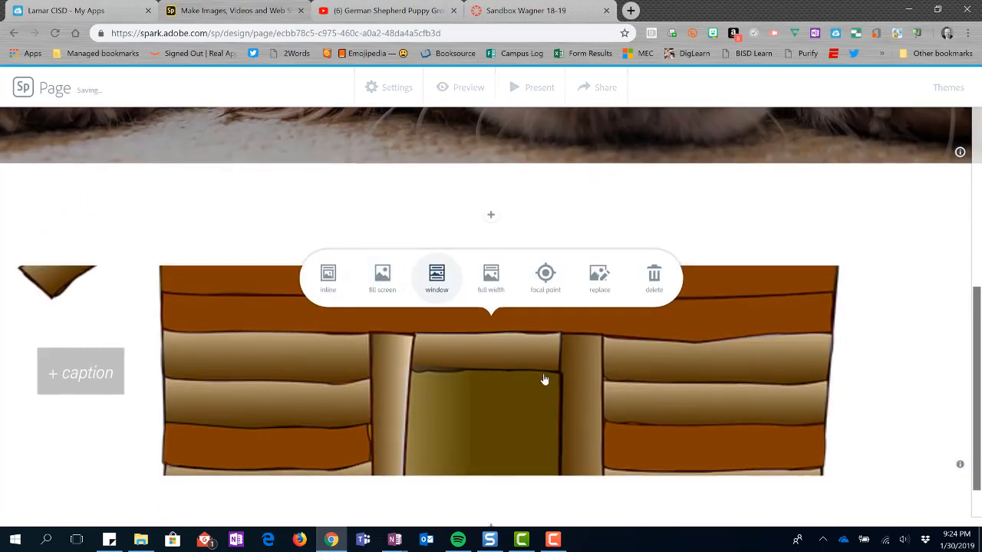
Reselect the doghouse photo and switch it to the full width layout
scroll(564, 371, "down", 1)
scroll(549, 368, "up", 3)
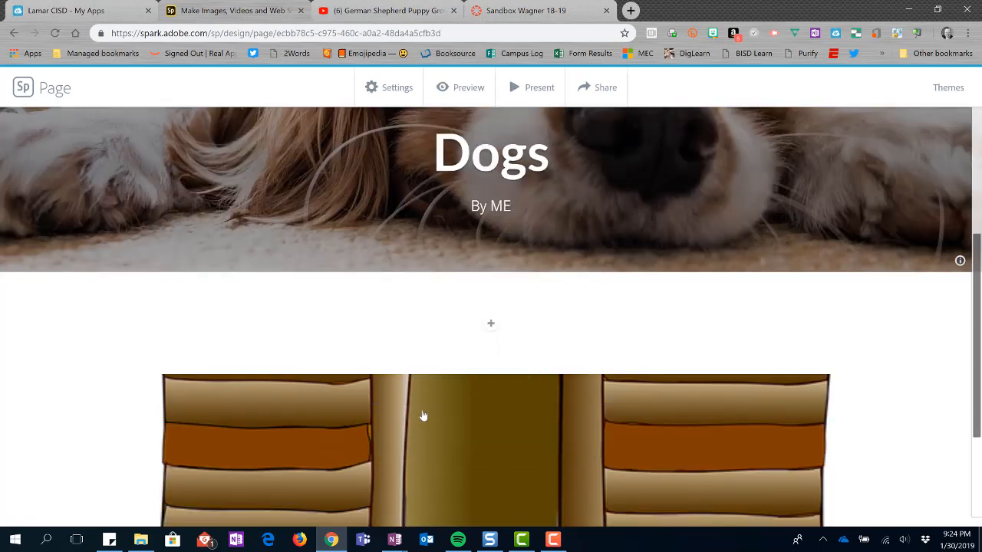
scroll(365, 367, "down", 3)
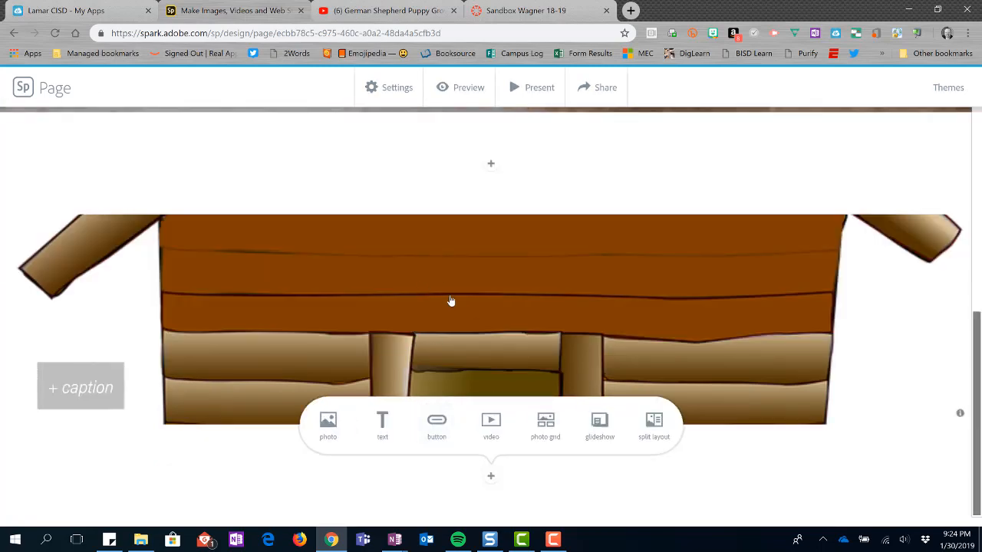
scroll(454, 322, "up", 1)
left_click(454, 344)
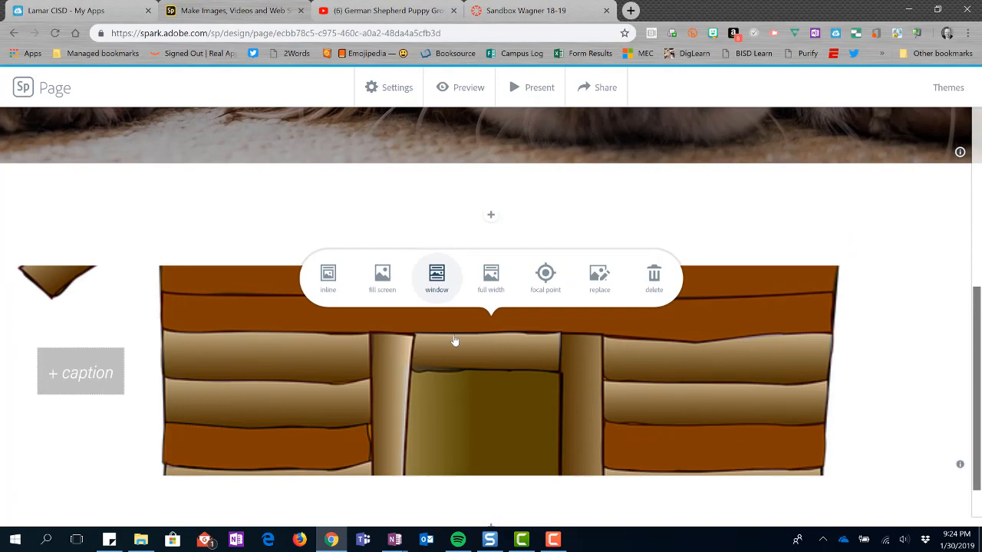
left_click(502, 274)
Set the doghouse photo back to the inline layout
scroll(517, 305, "down", 6)
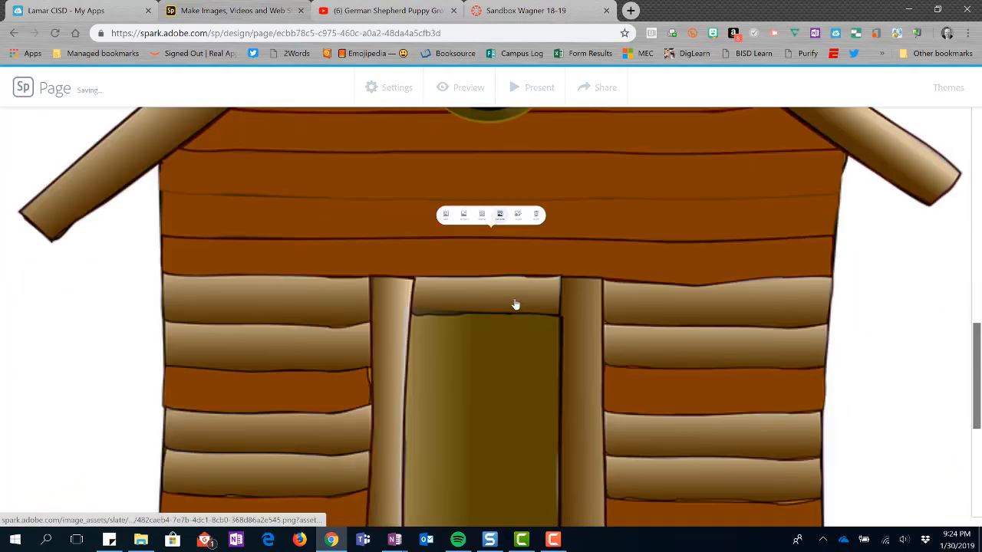
scroll(514, 308, "up", 6)
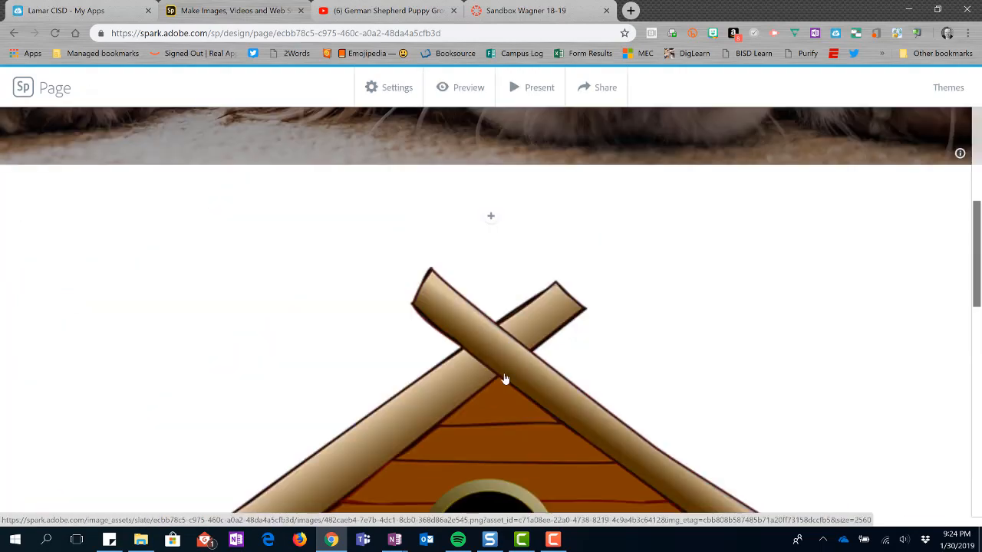
scroll(503, 376, "down", 3)
scroll(501, 375, "up", 2)
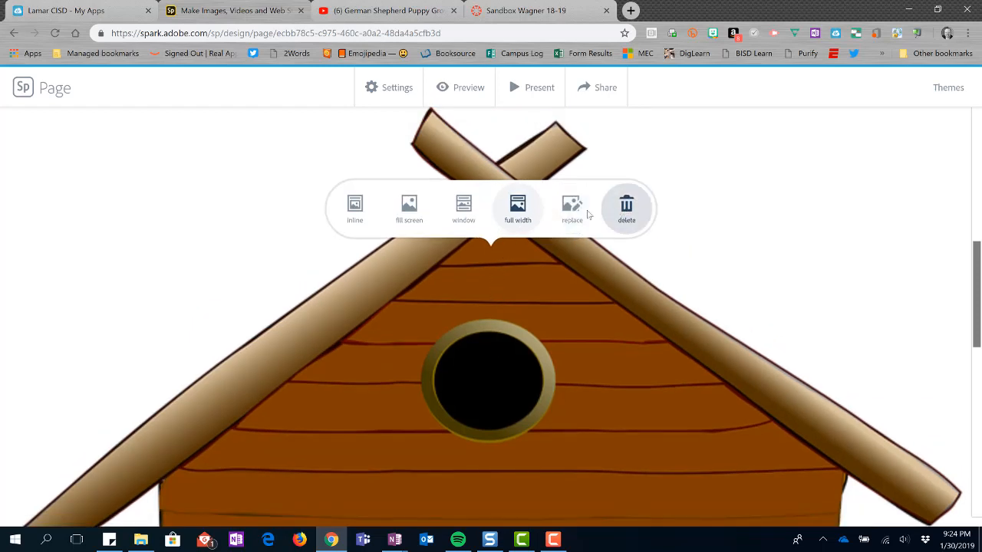
left_click(345, 211)
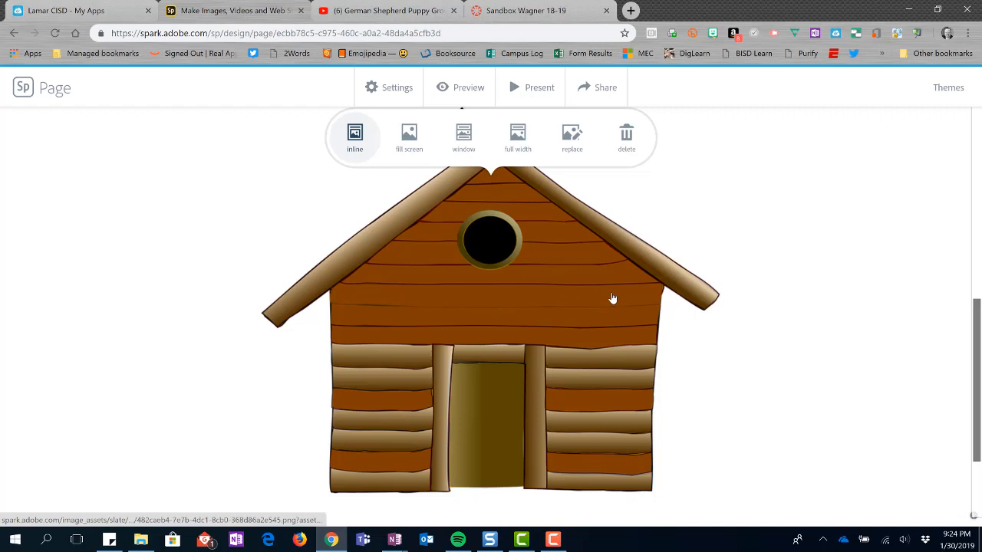
Add a text block below the photo reading "Doghouses are where dogs live."
scroll(601, 309, "down", 2)
scroll(471, 278, "up", 2)
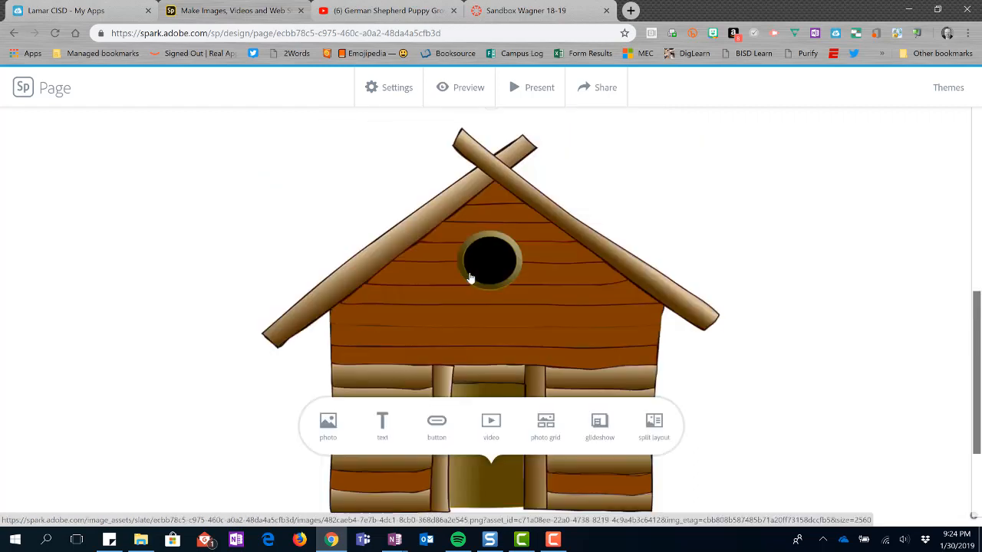
scroll(471, 305, "down", 2)
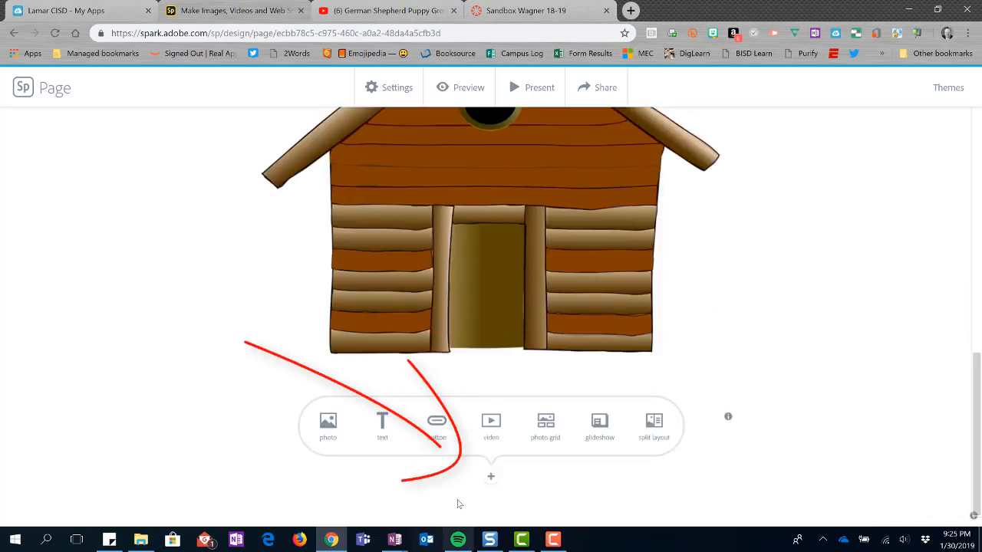
left_click(382, 432)
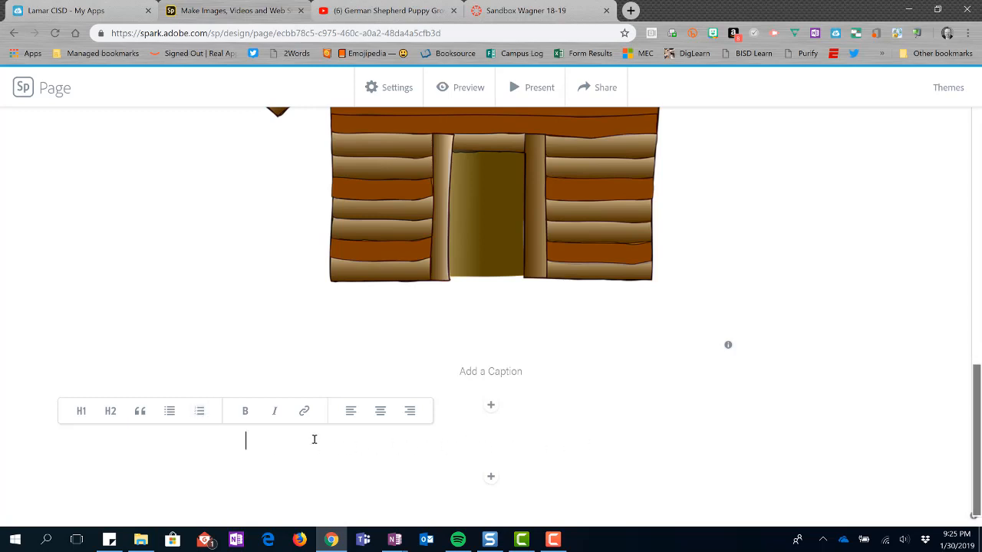
type("Doghou")
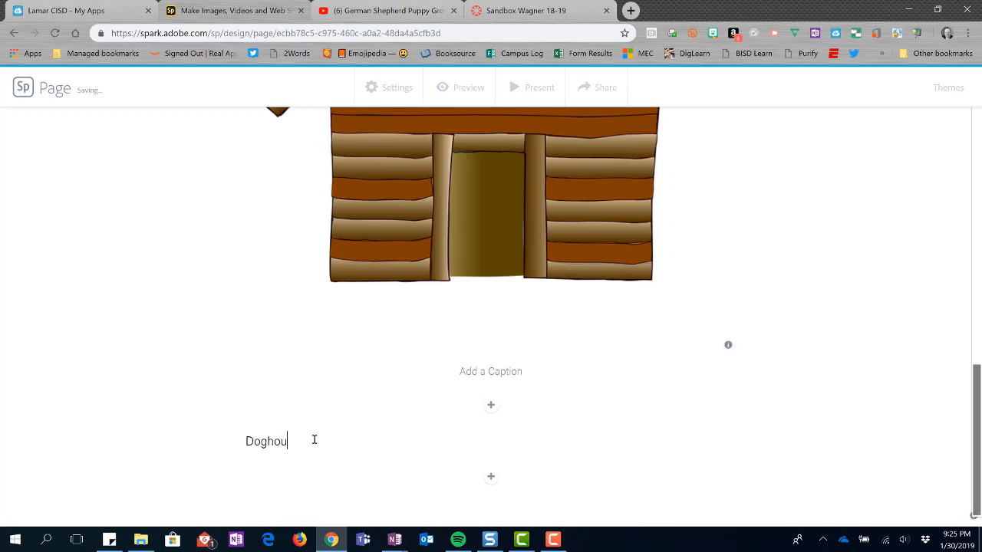
type("ses are wher")
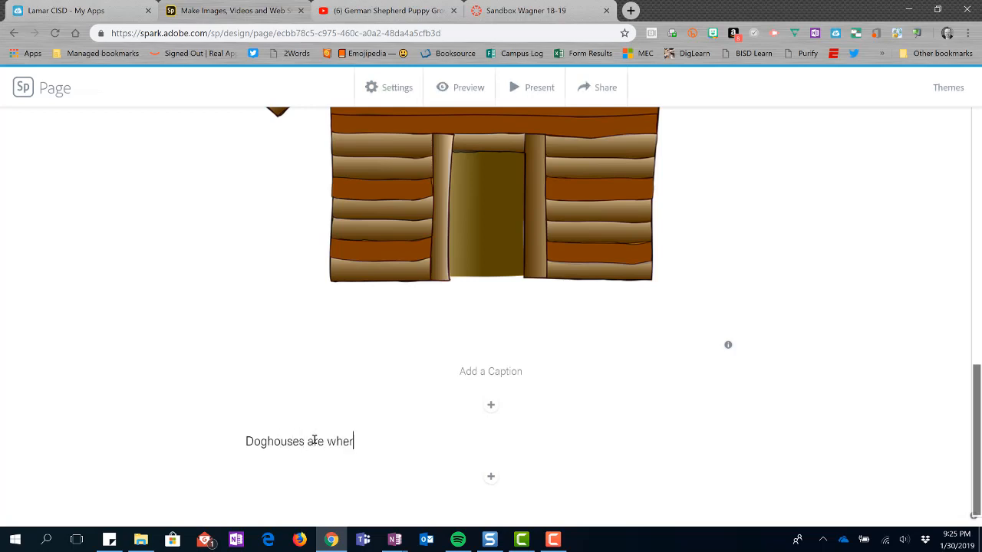
type("e dogs live.")
left_click(303, 444)
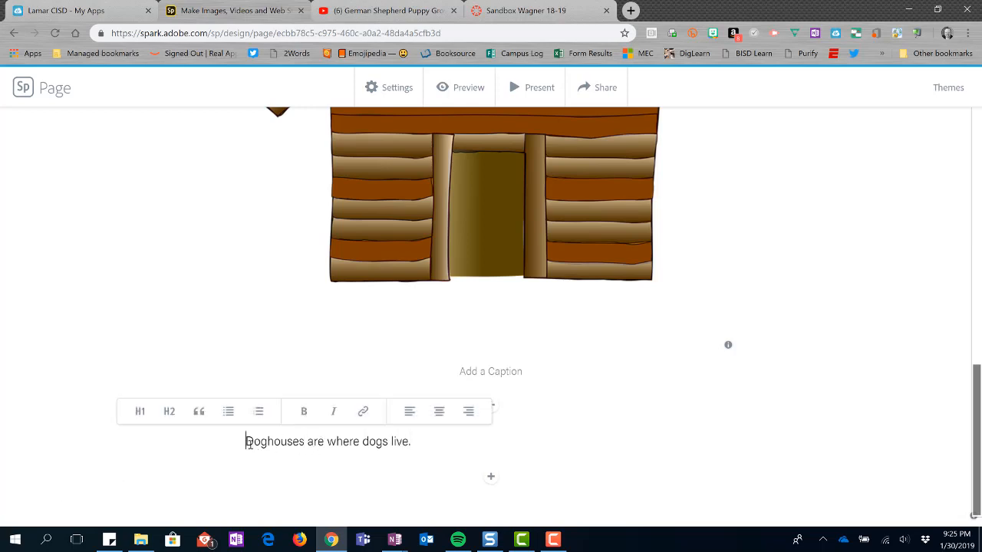
Select the sentence and try the H1 and H2 heading styles on it
left_click_drag(247, 443, 417, 445)
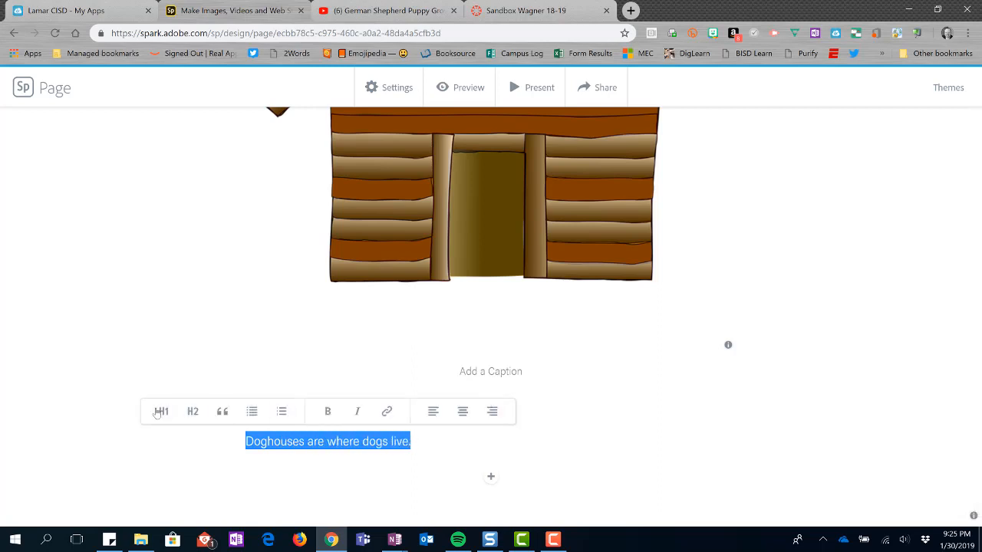
left_click(161, 412)
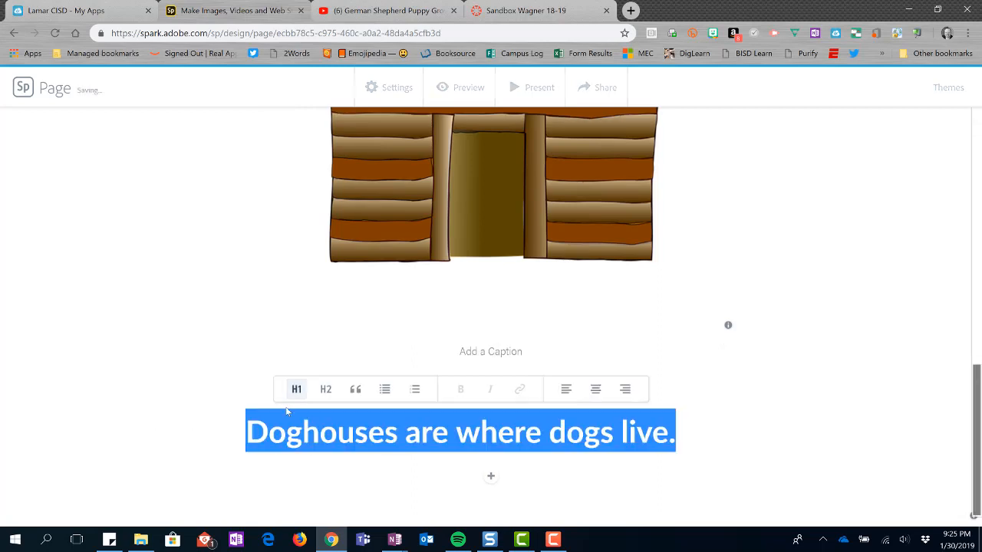
left_click(323, 390)
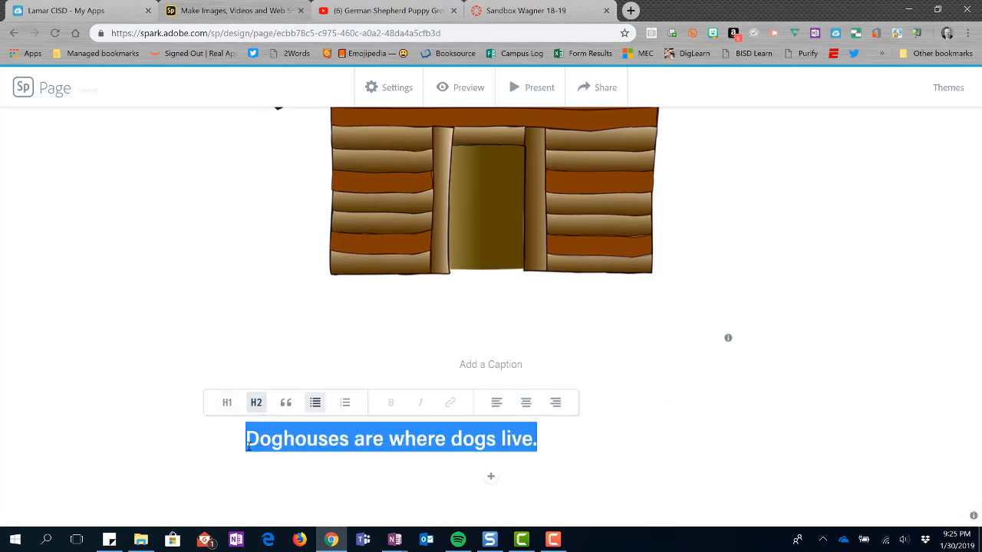
Apply the quote style to the sentence, then remove it and deselect the text
left_click(287, 405)
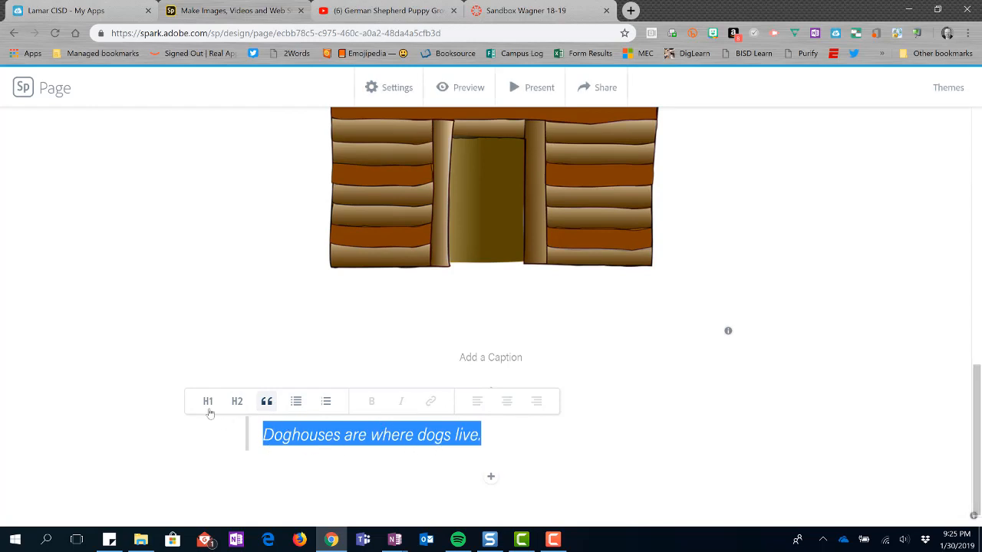
left_click(266, 401)
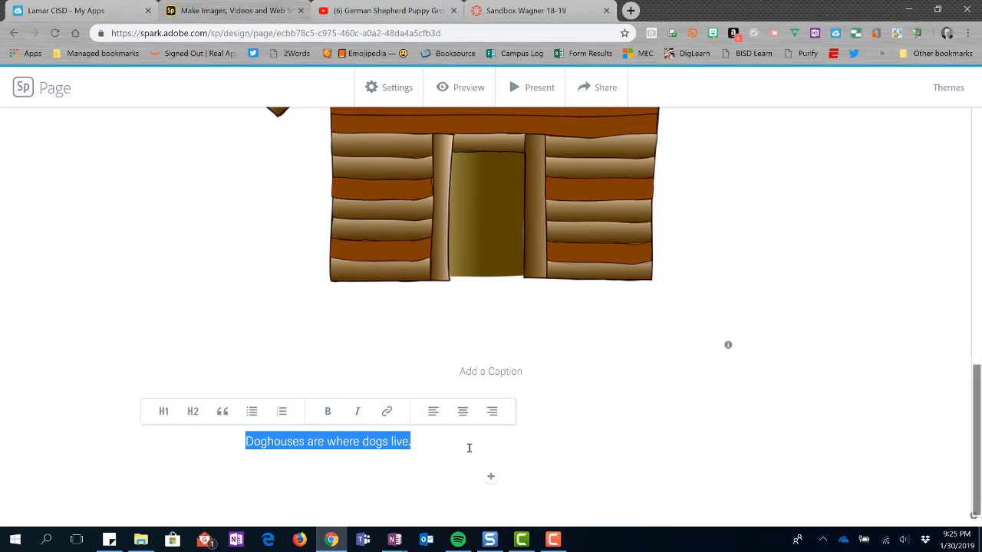
left_click(651, 427)
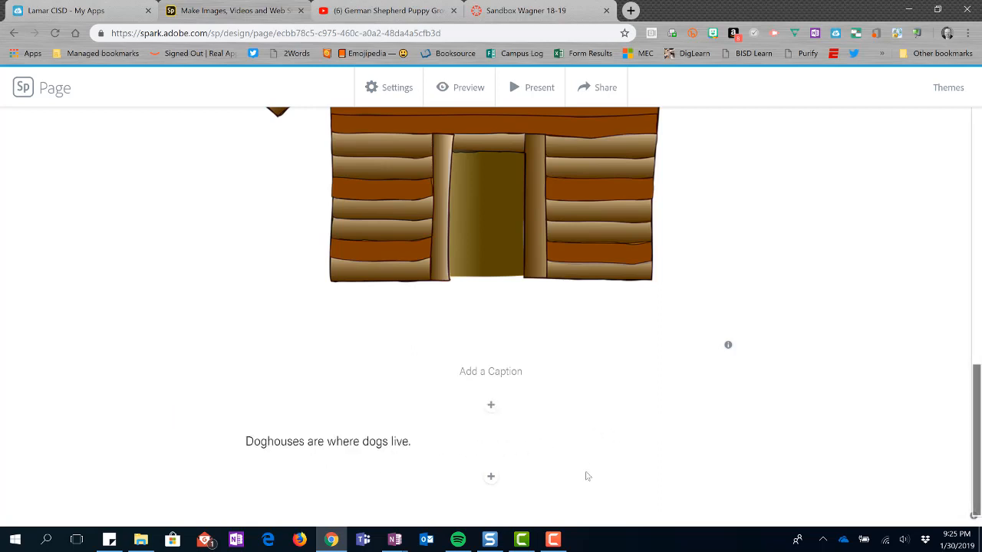
left_click(491, 480)
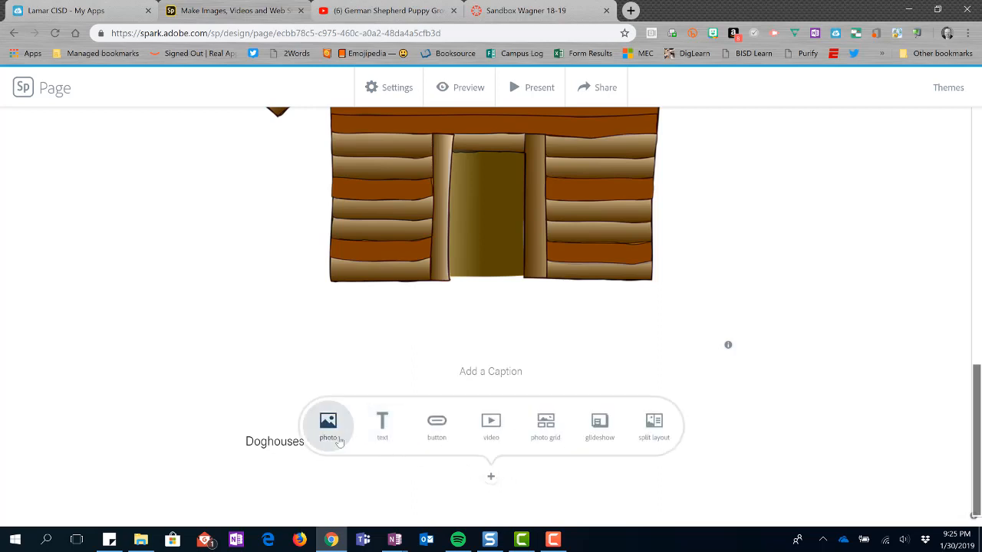
left_click(437, 424)
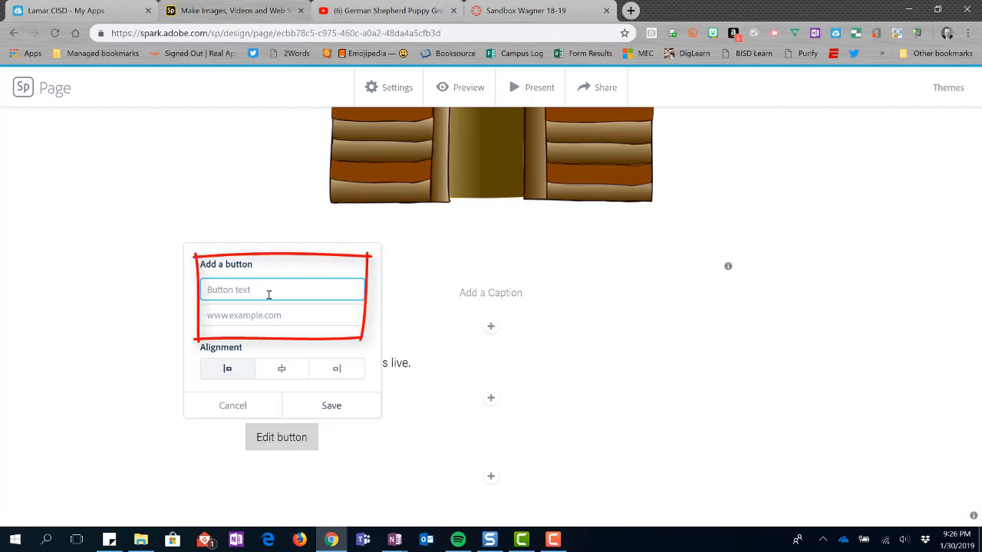
type("LCISD")
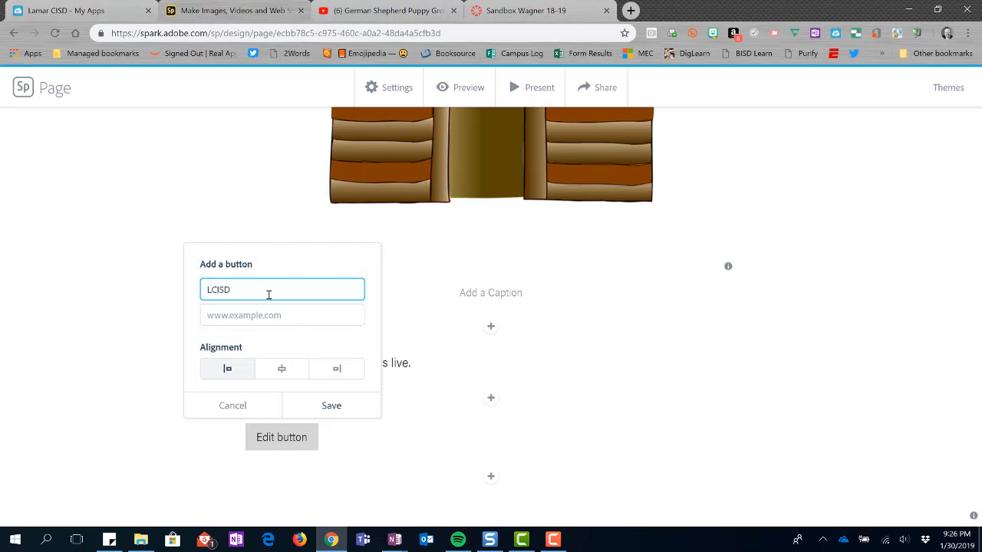
left_click(241, 316)
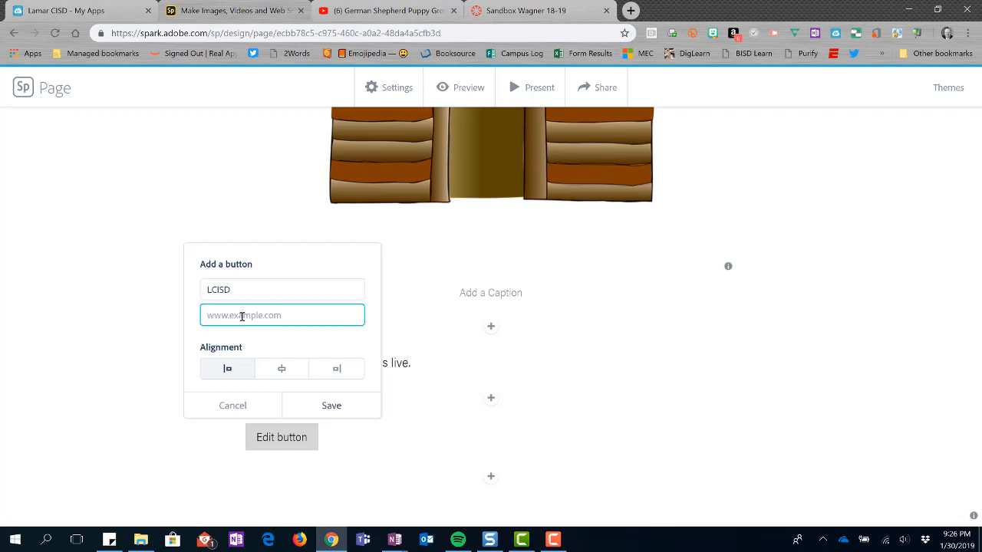
type("www.lcisd.org")
left_click(346, 412)
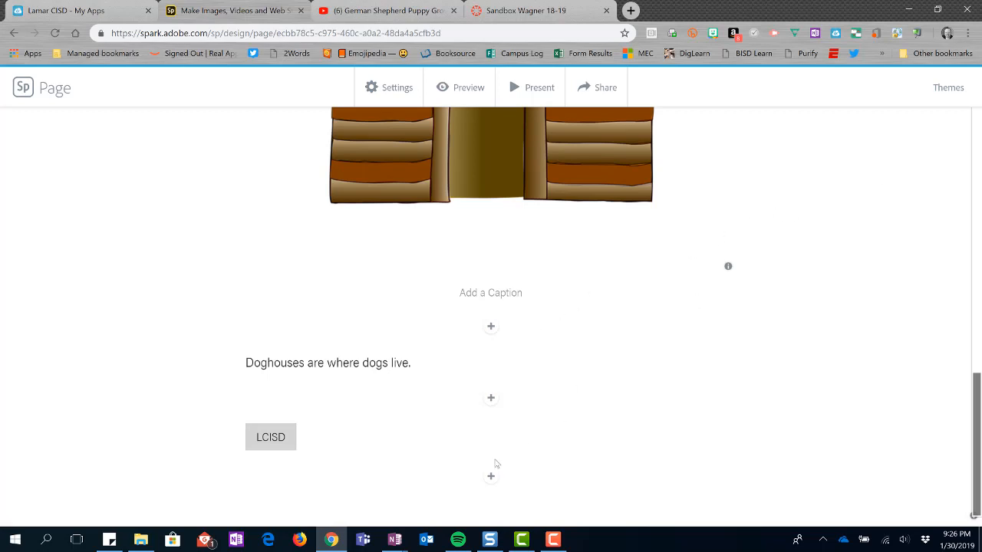
Edit the LCISD button to center-align it and save the change
left_click(282, 445)
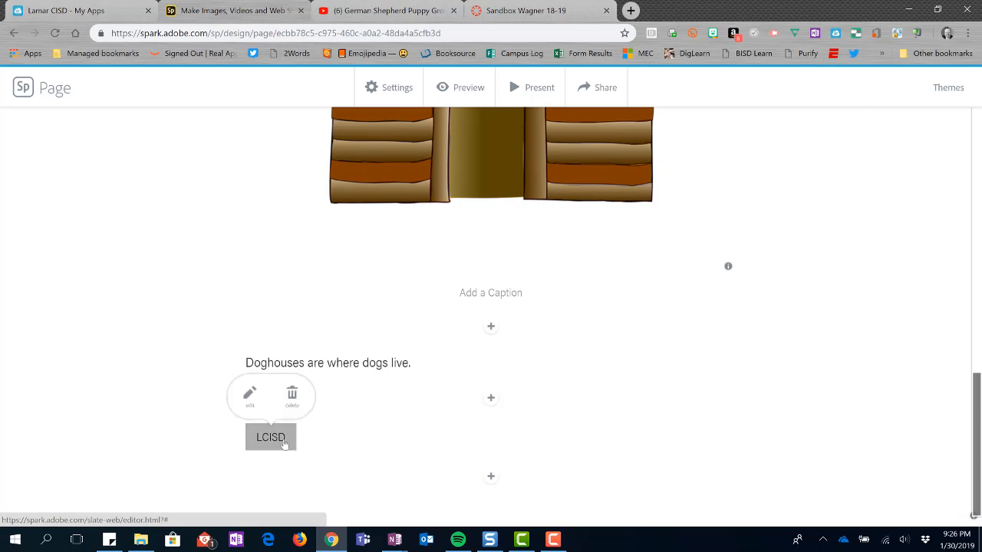
left_click(244, 387)
left_click(269, 371)
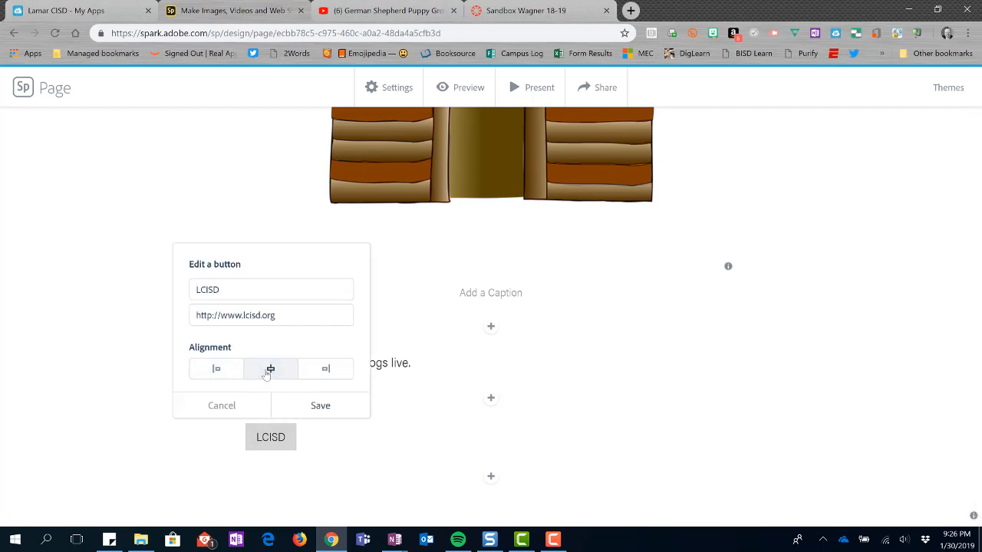
left_click(315, 402)
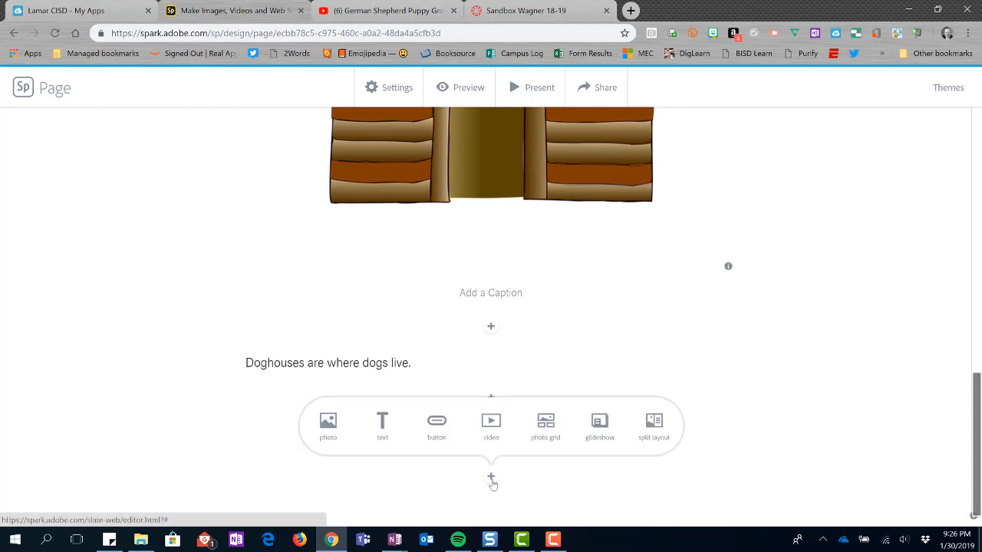
Add a video block below the button embedding the German Shepherd puppy YouTube video by copying its URL from the YouTube tab
left_click(490, 431)
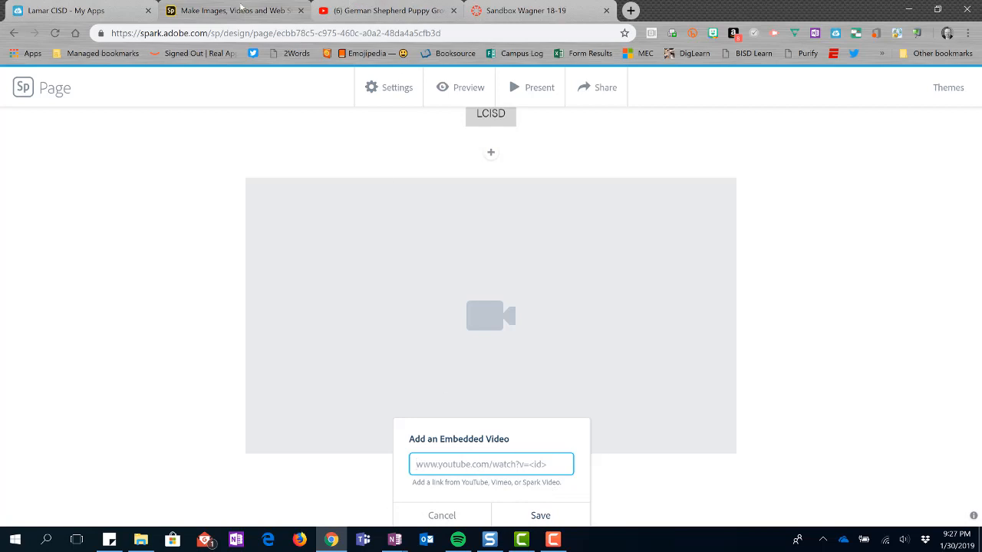
left_click(387, 17)
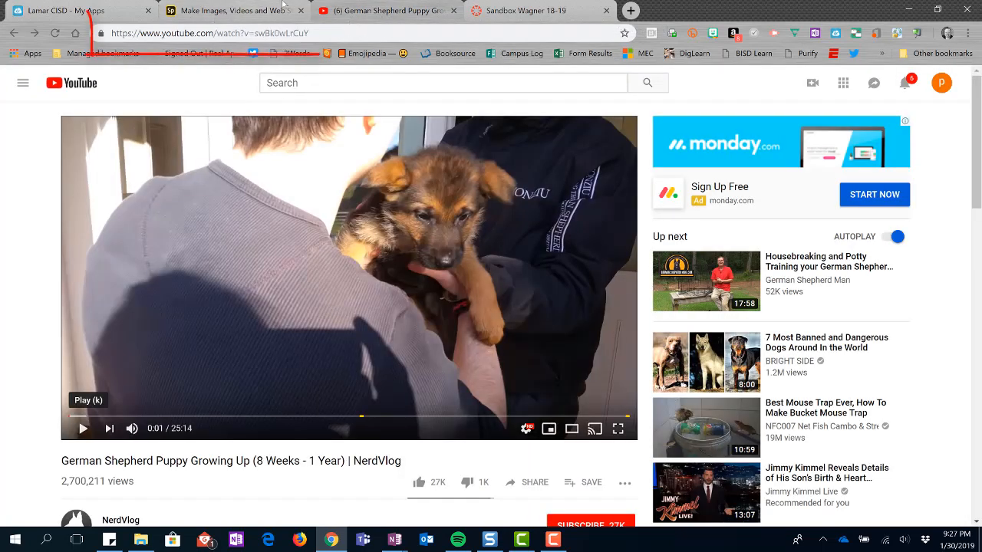
left_click(208, 33)
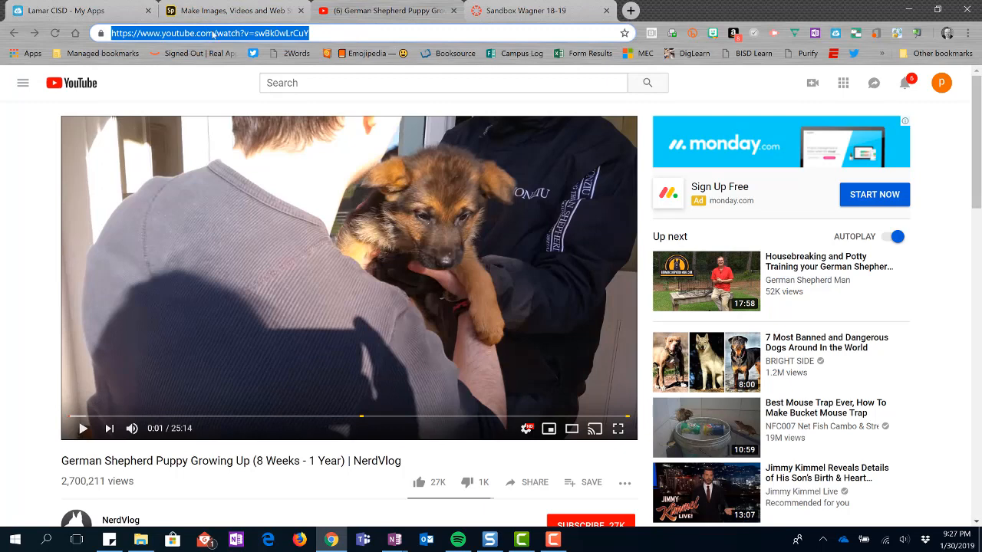
left_click(198, 12)
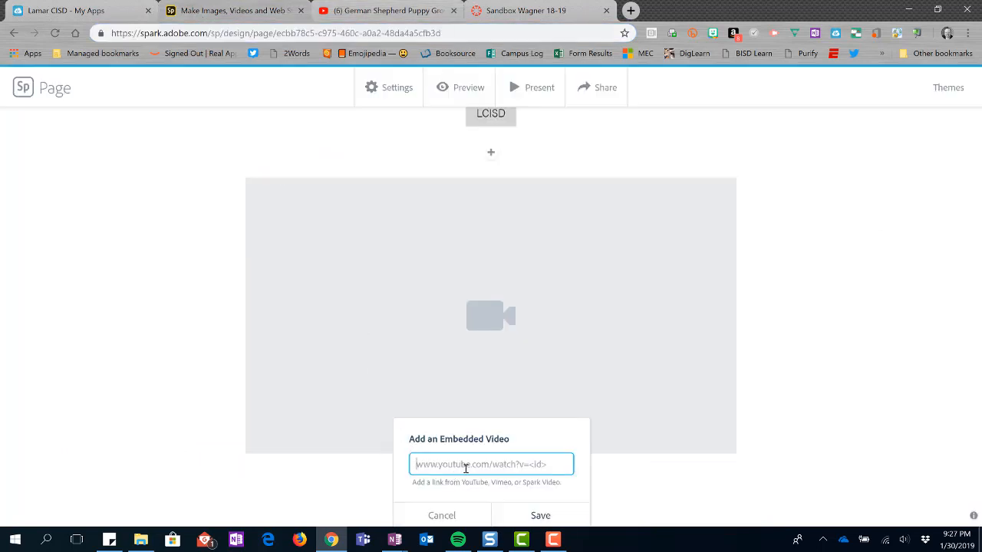
key("ctrl+v")
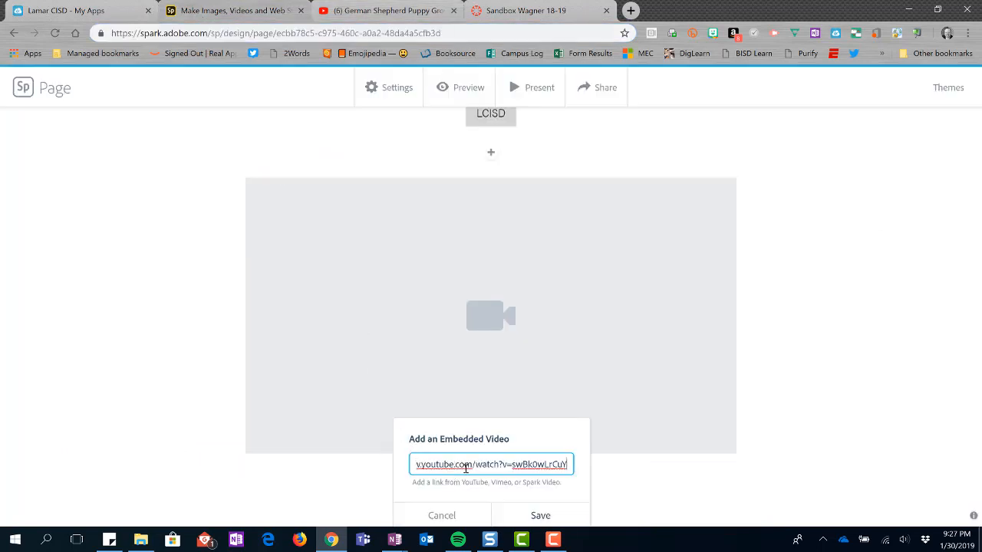
left_click(549, 515)
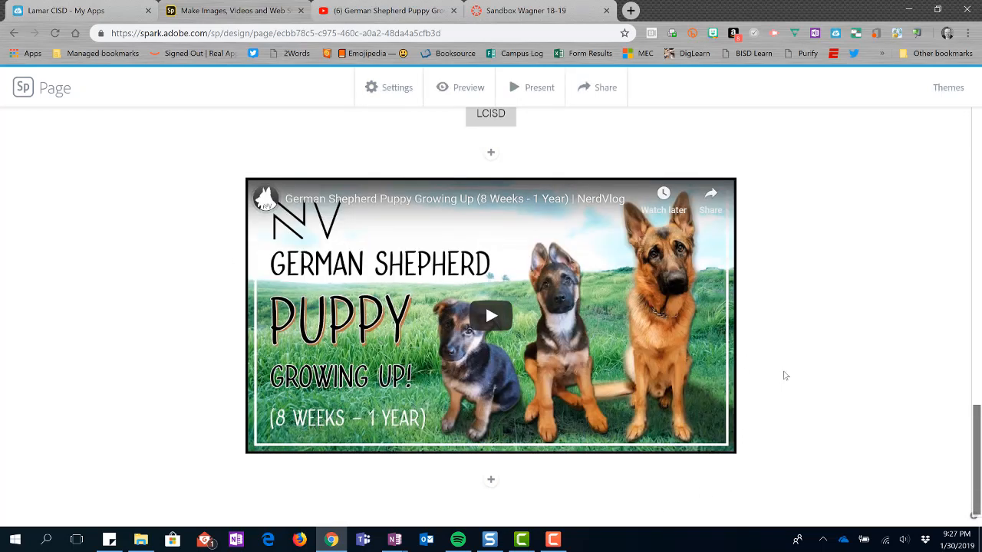
scroll(794, 383, "down", 1)
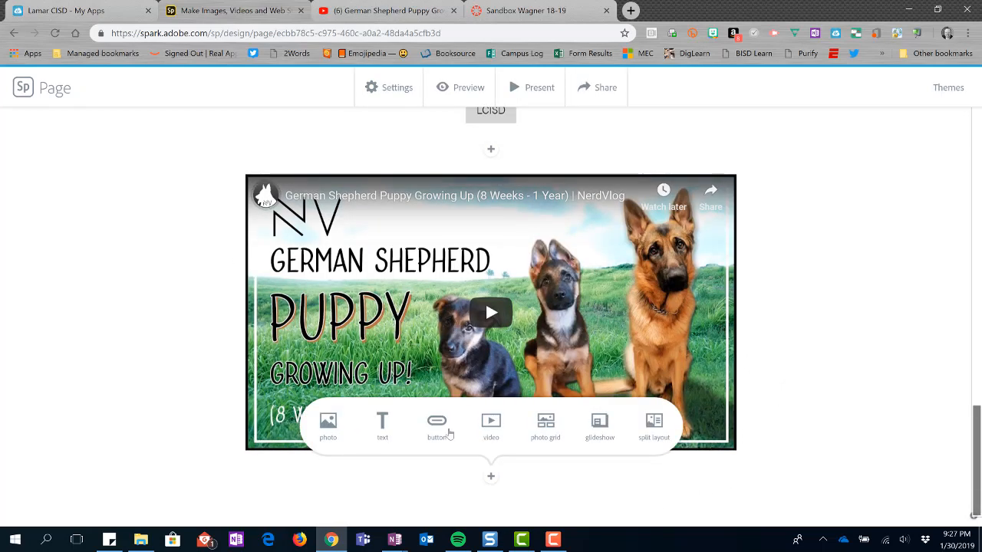